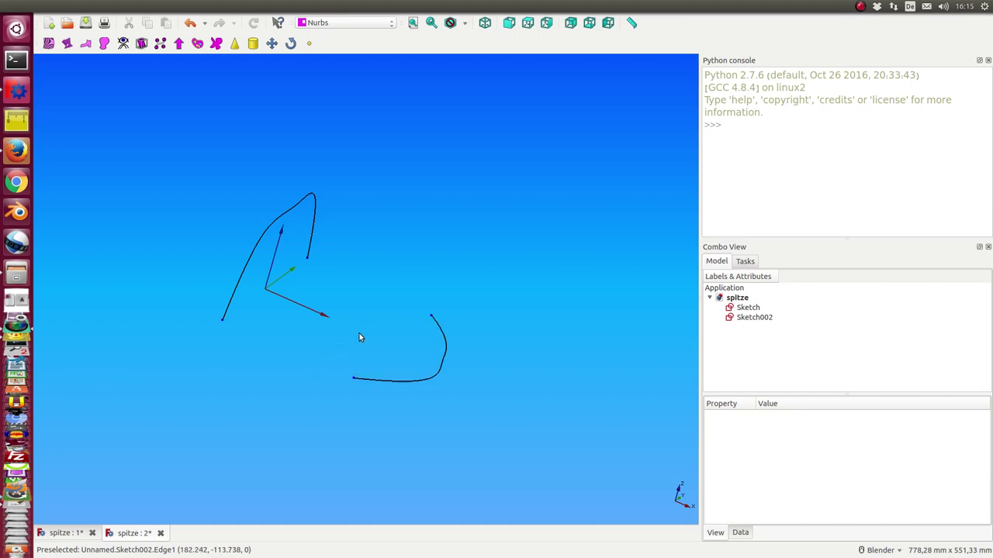
Orbit the view to see the two sketch curves from a new angle
{"action": "middle_click_drag", "start_coordinate": [390, 263], "coordinate": [339, 243]}
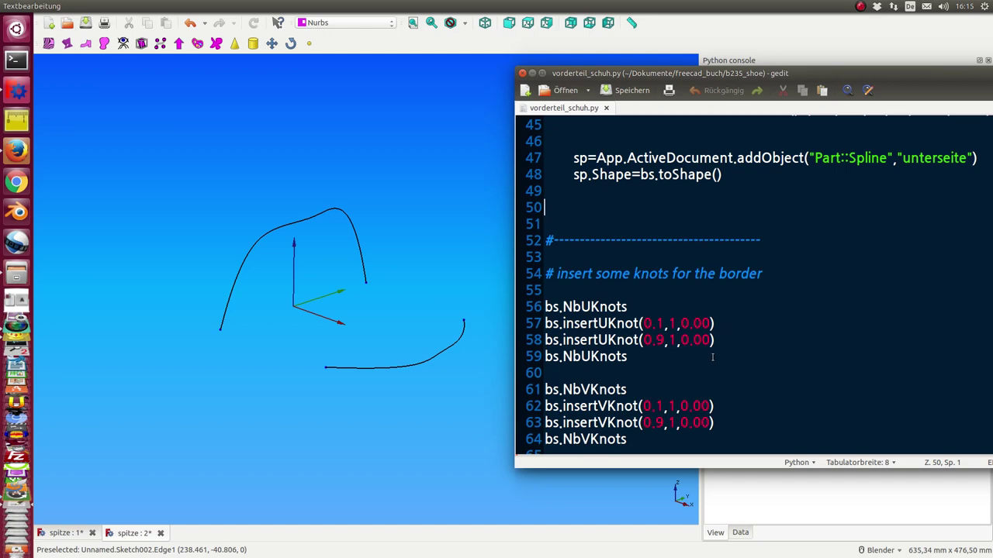
Read the knot-insertion, segment and border-pole code in vorderteil_schuh.py, then move the editor aside
{"action": "scroll", "coordinate": [712, 357], "scroll_direction": "down", "scroll_amount": 1}
{"action": "scroll", "coordinate": [712, 356], "scroll_direction": "down", "scroll_amount": 3}
{"action": "scroll", "coordinate": [712, 356], "scroll_direction": "down", "scroll_amount": 3}
{"action": "scroll", "coordinate": [712, 357], "scroll_direction": "down", "scroll_amount": 2}
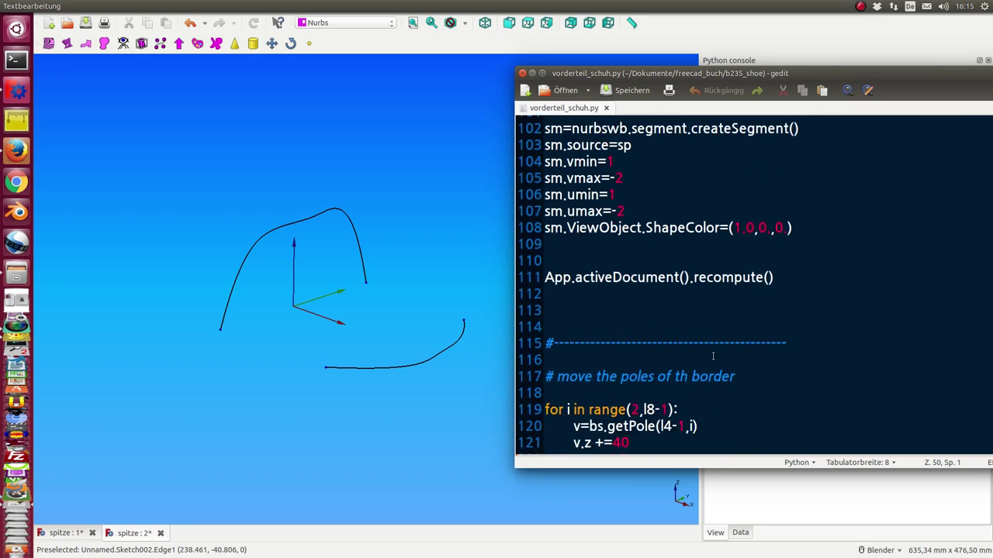
{"action": "scroll", "coordinate": [712, 357], "scroll_direction": "down", "scroll_amount": 3}
{"action": "scroll", "coordinate": [712, 357], "scroll_direction": "down", "scroll_amount": 2}
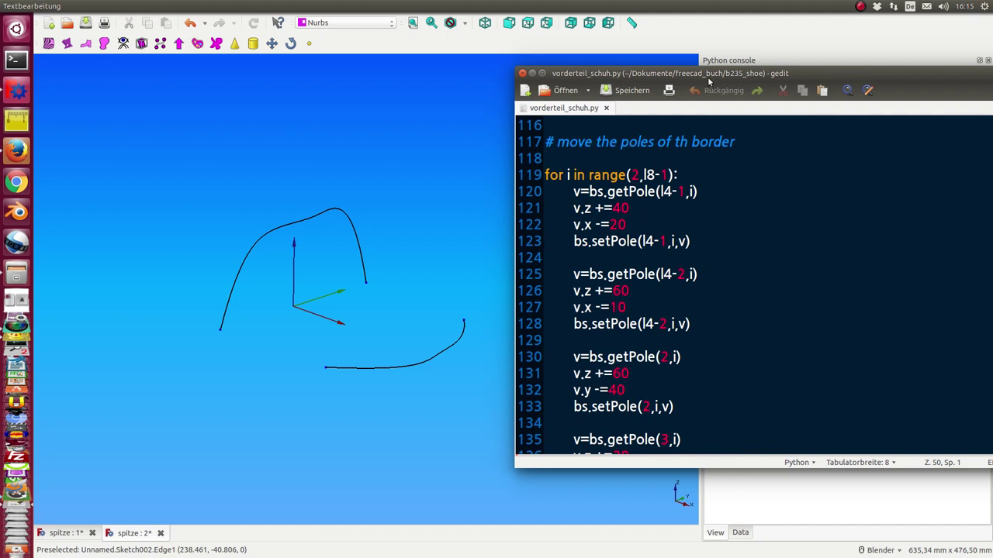
{"action": "left_click_drag", "start_coordinate": [814, 73], "coordinate": [992, 285]}
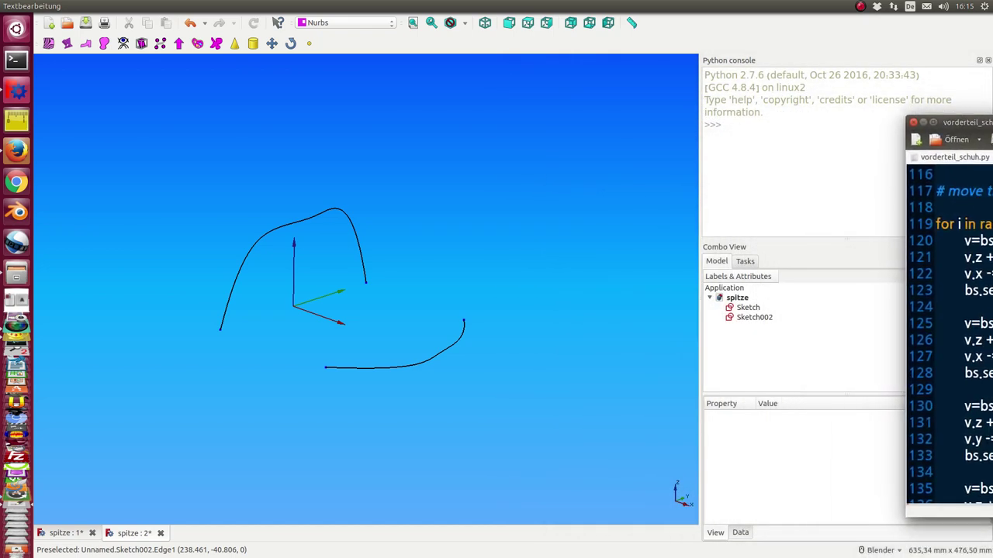
{"action": "left_click_drag", "start_coordinate": [962, 285], "coordinate": [991, 124]}
Run the pasted shoe-tip script in the Python console and recompute the document
{"action": "key", "text": "alt+Tab"}
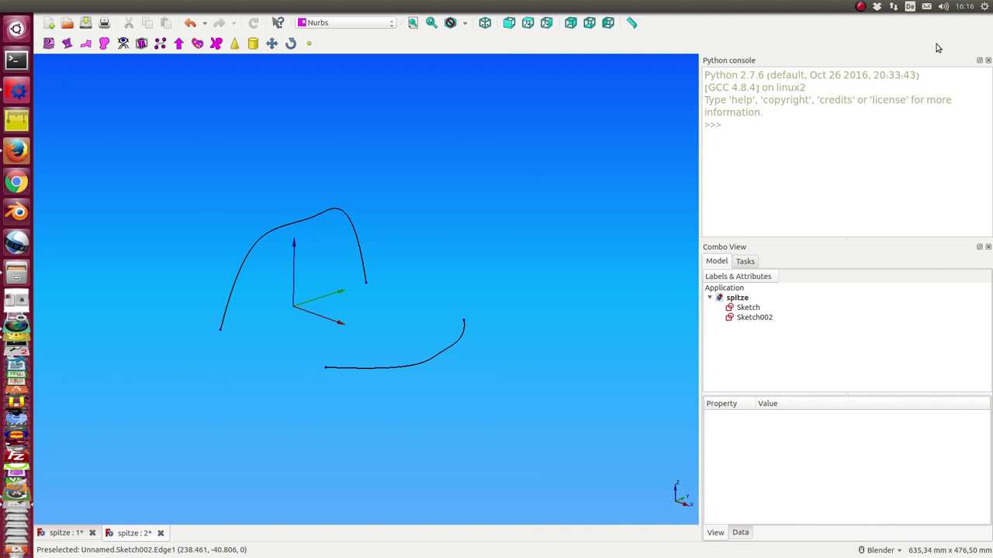
{"action": "left_click", "coordinate": [765, 137]}
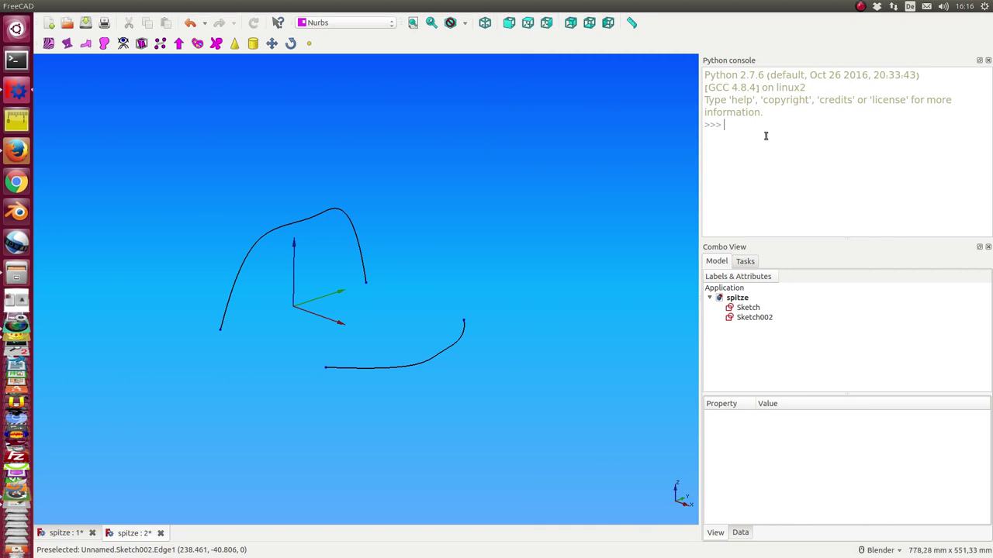
{"action": "key", "text": "ctrl+v"}
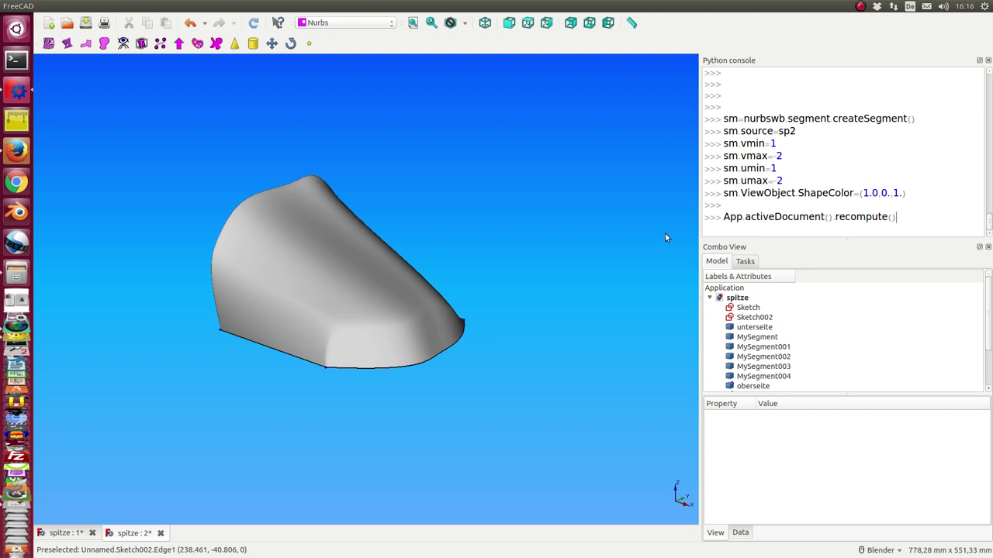
{"action": "key", "text": "Return"}
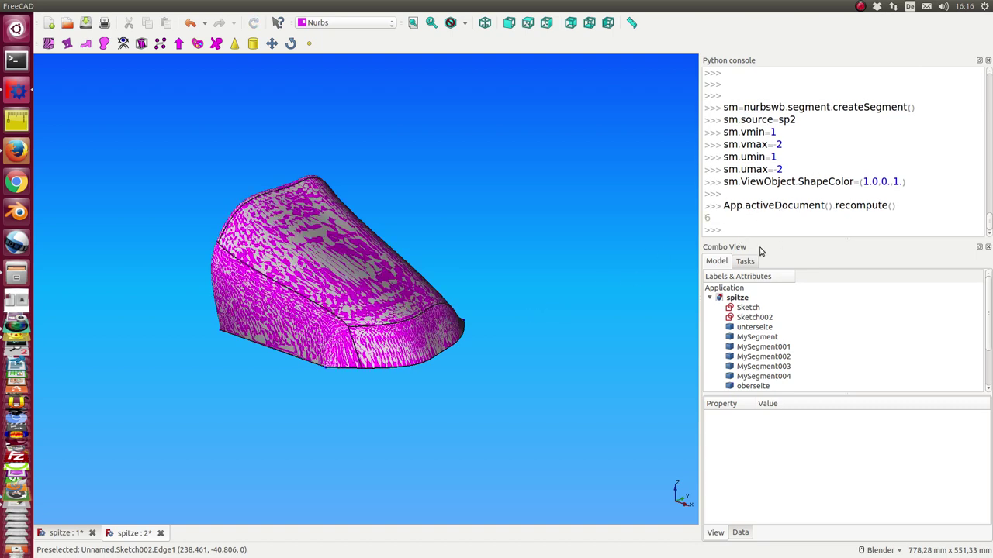
Enlarge the model tree and hide border segments MySegment through MySegment004
{"action": "left_click_drag", "start_coordinate": [845, 238], "coordinate": [839, 95]}
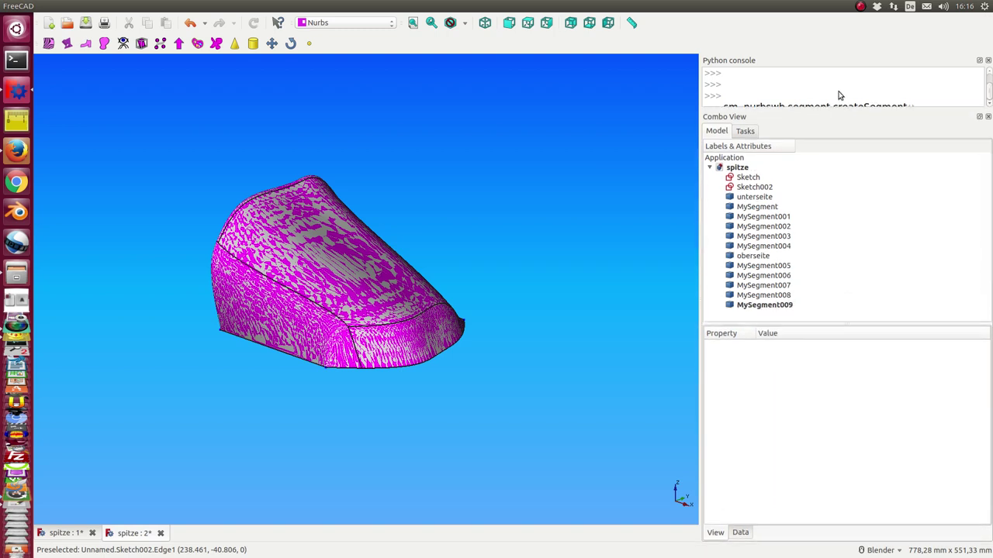
{"action": "left_click", "coordinate": [756, 207]}
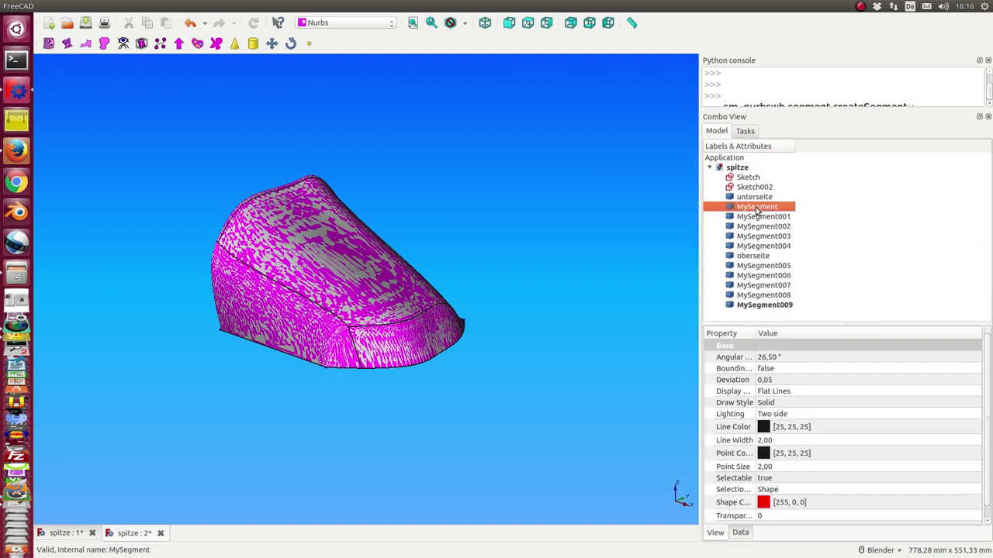
{"action": "key", "text": "shift+Down"}
{"action": "key", "text": "shift+Down"}
{"action": "key", "text": "shift+Down"}
{"action": "key", "text": "space"}
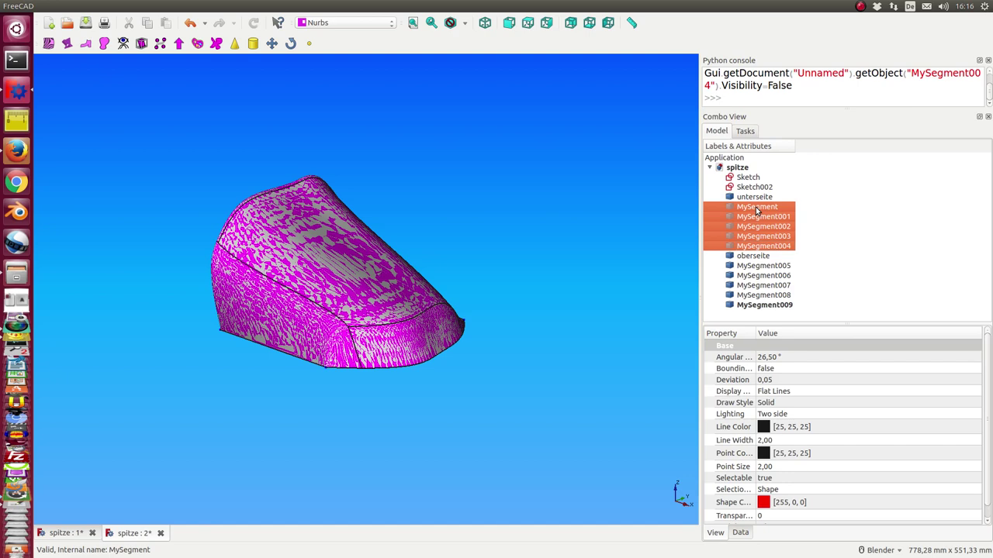
Hide border segments MySegment005 through MySegment009
{"action": "left_click", "coordinate": [746, 267]}
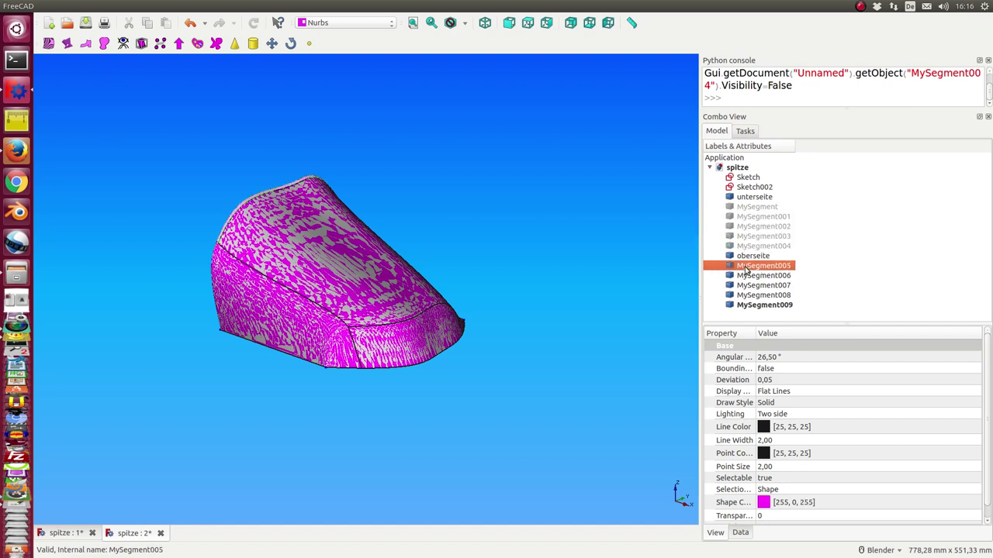
{"action": "key", "text": "shift+Down"}
{"action": "key", "text": "shift+Down"}
{"action": "key", "text": "shift+Down"}
{"action": "key", "text": "shift+Down"}
{"action": "key", "text": "space"}
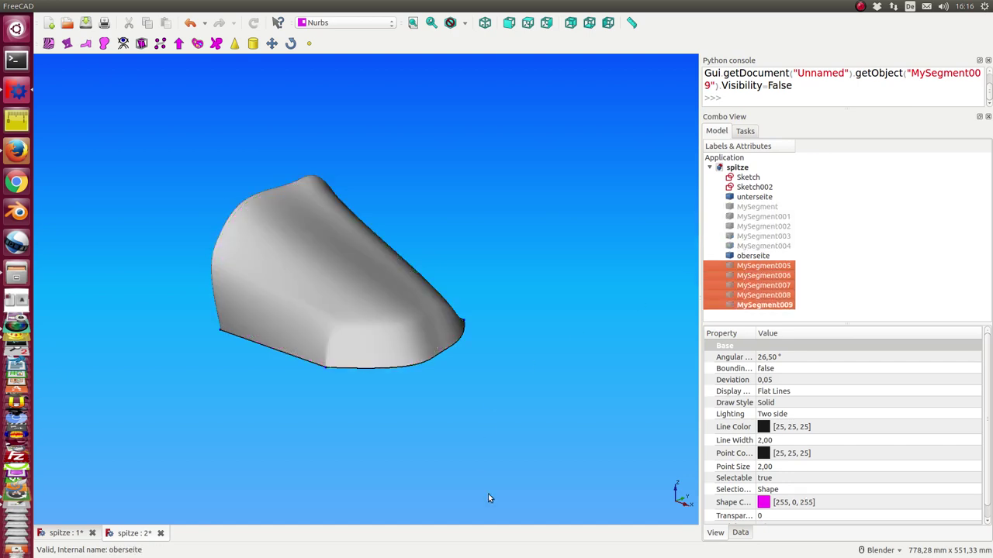
Orbit the shoe-tip shell to inspect its top, sides, underside and open back
{"action": "mouse_move", "coordinate": [488, 498]}
{"action": "middle_mouse_down"}
{"action": "mouse_move", "coordinate": [403, 434]}
{"action": "mouse_move", "coordinate": [411, 446]}
{"action": "mouse_move", "coordinate": [421, 454]}
{"action": "mouse_move", "coordinate": [403, 411]}
{"action": "middle_mouse_up"}
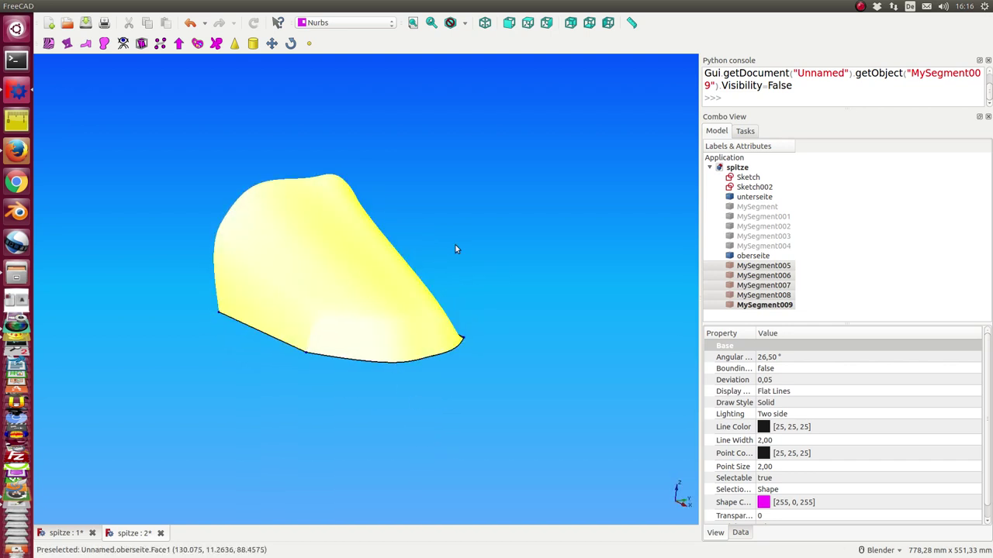
{"action": "mouse_move", "coordinate": [366, 250]}
{"action": "middle_mouse_down"}
{"action": "mouse_move", "coordinate": [470, 243]}
{"action": "mouse_move", "coordinate": [439, 255]}
{"action": "middle_mouse_up"}
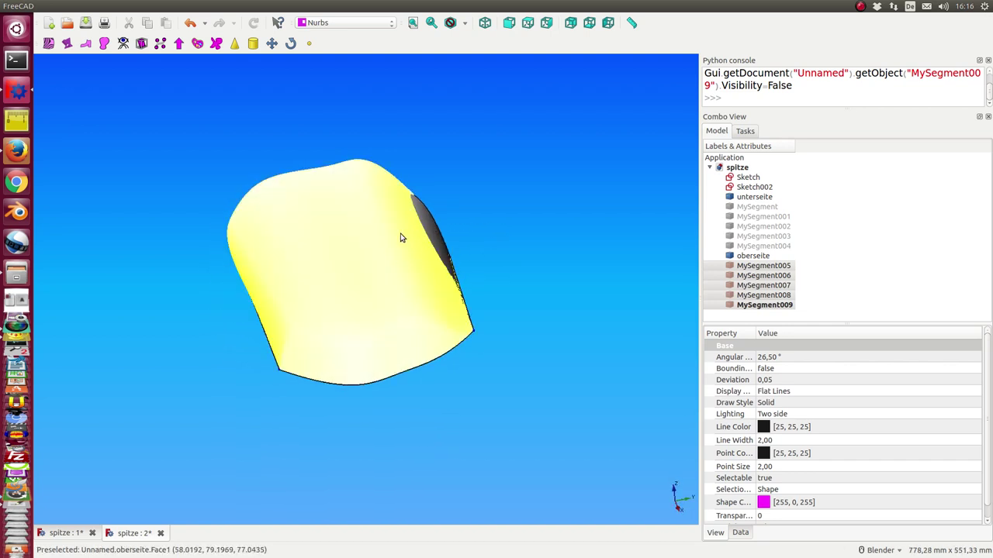
{"action": "mouse_move", "coordinate": [324, 303]}
{"action": "middle_mouse_down"}
{"action": "mouse_move", "coordinate": [454, 241]}
{"action": "mouse_move", "coordinate": [306, 348]}
{"action": "mouse_move", "coordinate": [251, 293]}
{"action": "middle_mouse_up"}
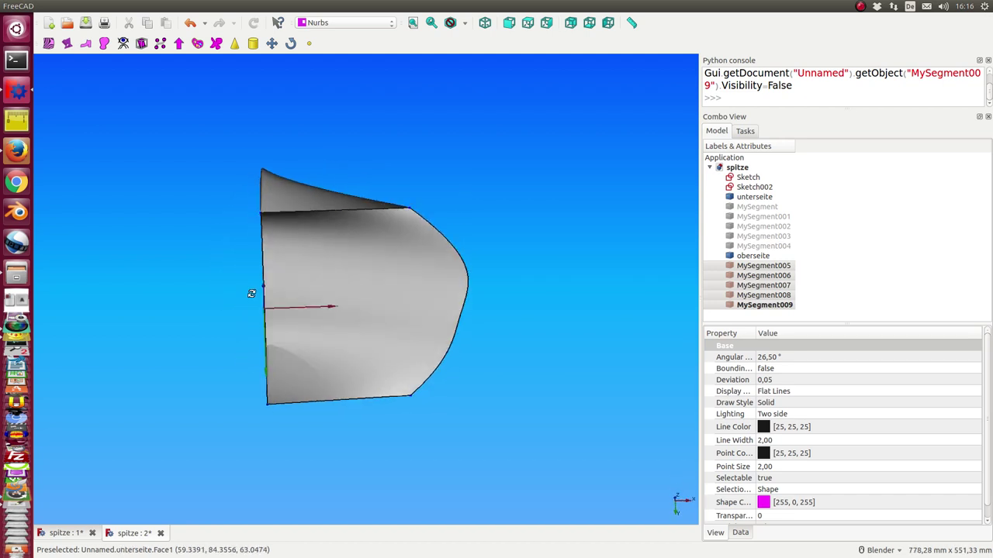
{"action": "mouse_move", "coordinate": [455, 217]}
{"action": "middle_mouse_down"}
{"action": "mouse_move", "coordinate": [434, 306]}
{"action": "mouse_move", "coordinate": [386, 337]}
{"action": "mouse_move", "coordinate": [467, 333]}
{"action": "middle_mouse_up"}
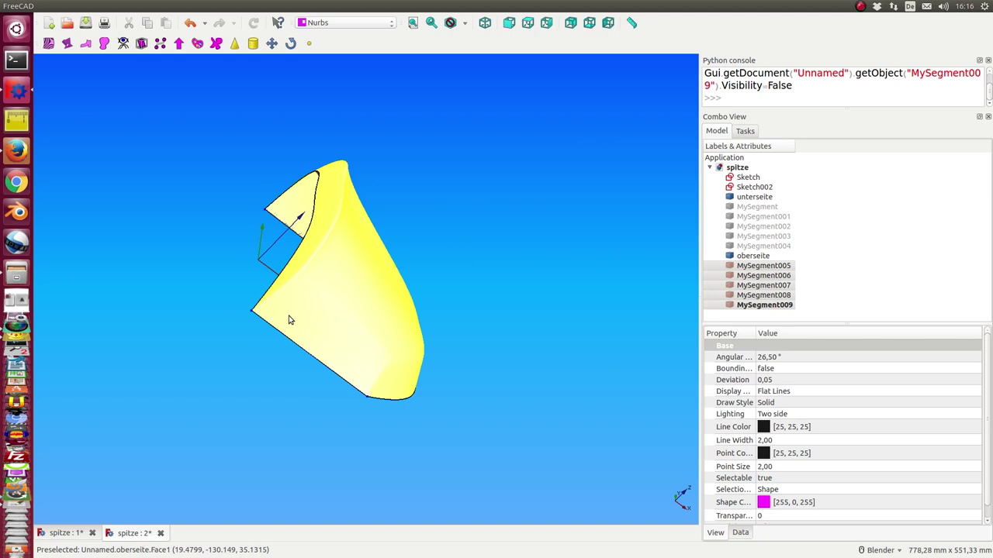
{"action": "mouse_move", "coordinate": [289, 319]}
{"action": "middle_mouse_down"}
{"action": "mouse_move", "coordinate": [432, 366]}
{"action": "mouse_move", "coordinate": [330, 269]}
{"action": "middle_mouse_up"}
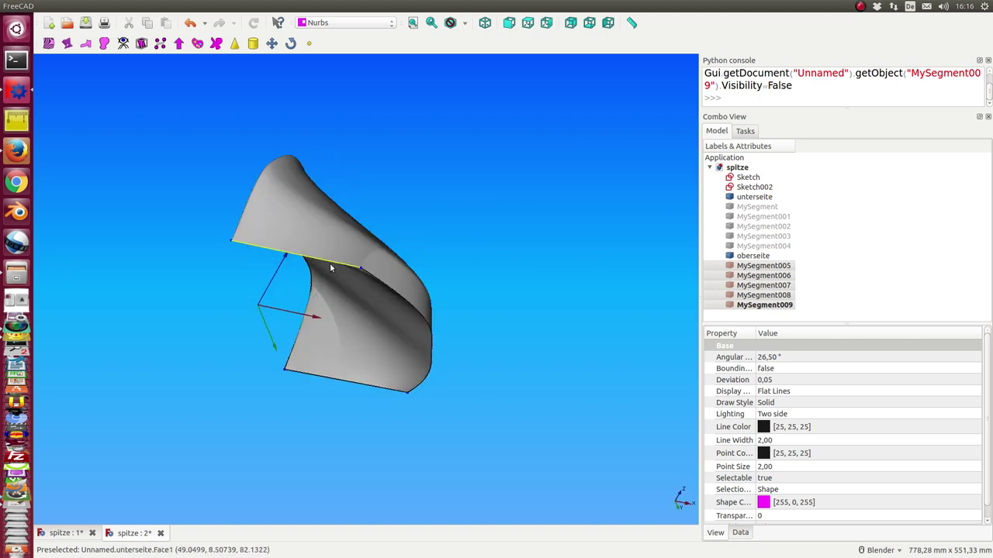
{"action": "mouse_move", "coordinate": [199, 277]}
{"action": "middle_mouse_down"}
{"action": "mouse_move", "coordinate": [318, 301]}
{"action": "mouse_move", "coordinate": [326, 292]}
{"action": "middle_mouse_up"}
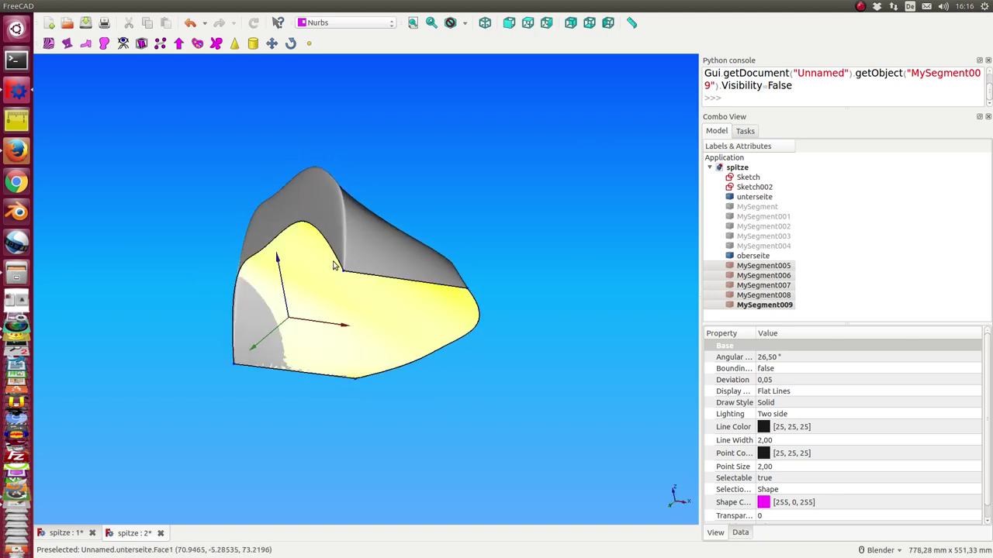
Hide the oberseite and unterseite surfaces
{"action": "left_click", "coordinate": [752, 257]}
{"action": "key", "text": "space"}
{"action": "left_click", "coordinate": [752, 198]}
{"action": "key", "text": "space"}
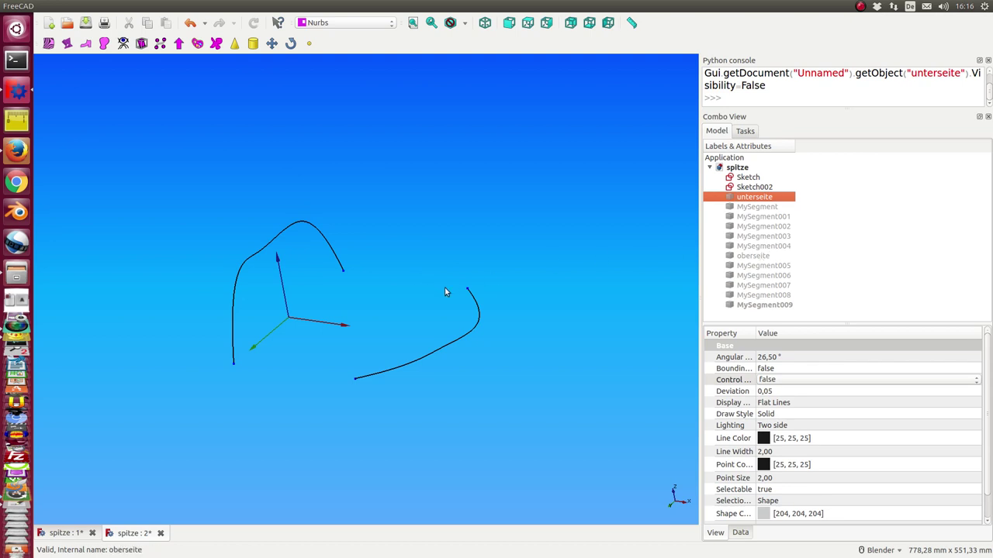
Show the unterseite lower surface again and view it from another angle
{"action": "key", "text": "space"}
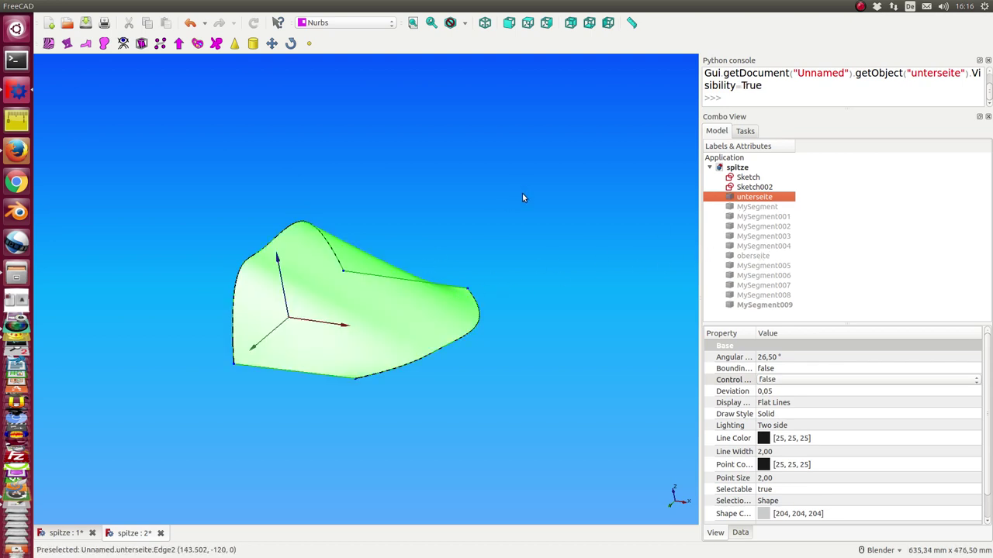
{"action": "left_click", "coordinate": [522, 198]}
{"action": "mouse_move", "coordinate": [522, 198]}
{"action": "middle_mouse_down"}
{"action": "mouse_move", "coordinate": [426, 317]}
{"action": "mouse_move", "coordinate": [352, 271]}
{"action": "mouse_move", "coordinate": [313, 283]}
{"action": "mouse_move", "coordinate": [627, 230]}
{"action": "middle_mouse_up"}
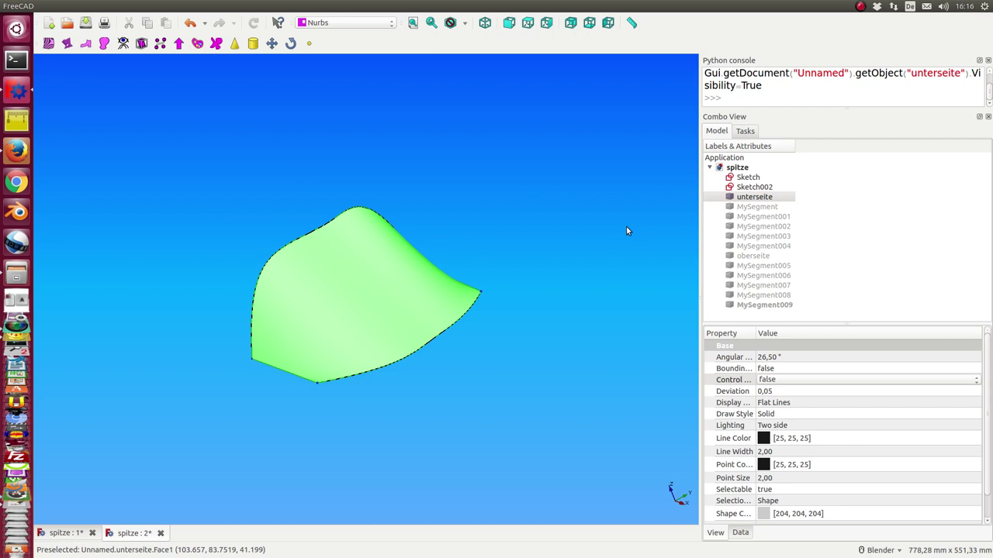
Show border segments MySegment, MySegment001 and MySegment002 one at a time
{"action": "left_click", "coordinate": [751, 209]}
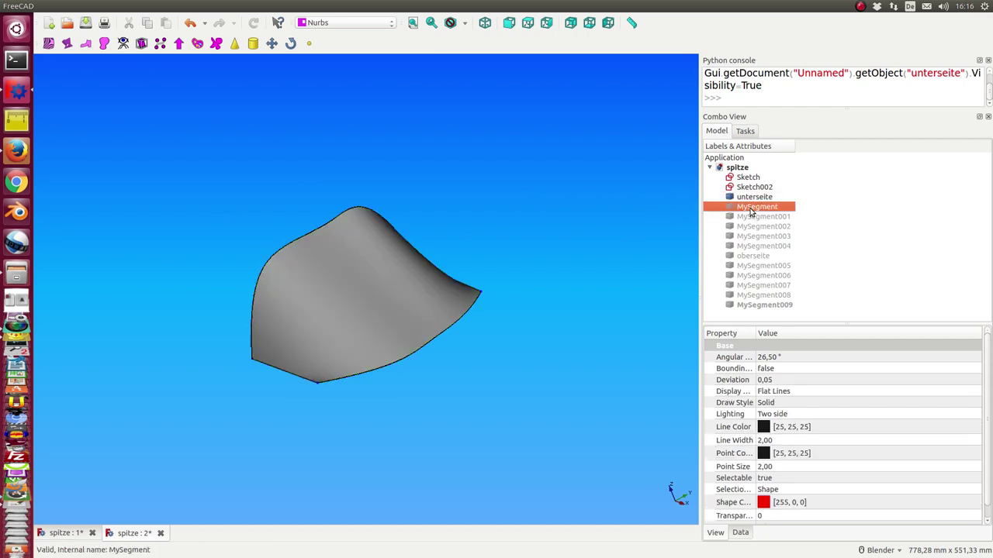
{"action": "key", "text": "space"}
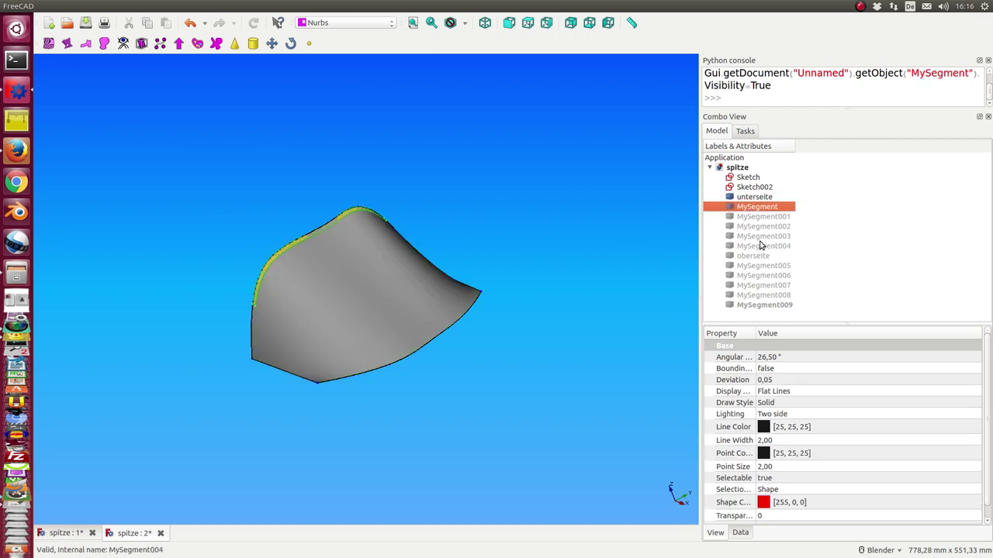
{"action": "left_click", "coordinate": [755, 220]}
{"action": "key", "text": "space"}
{"action": "middle_click_drag", "start_coordinate": [519, 302], "coordinate": [560, 295]}
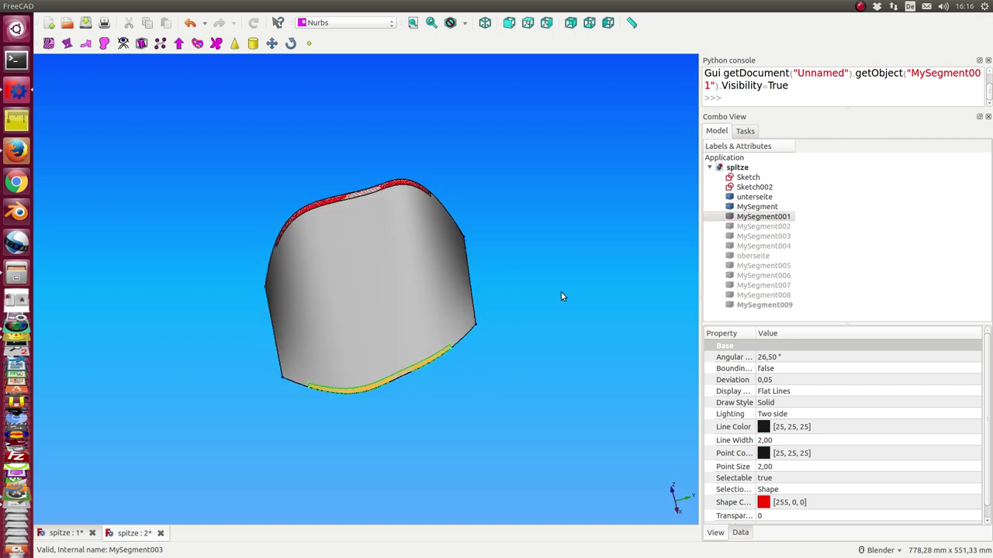
{"action": "left_click", "coordinate": [742, 227]}
{"action": "key", "text": "space"}
Hide the unterseite surface and show border segments MySegment003 and MySegment004
{"action": "key", "text": "space"}
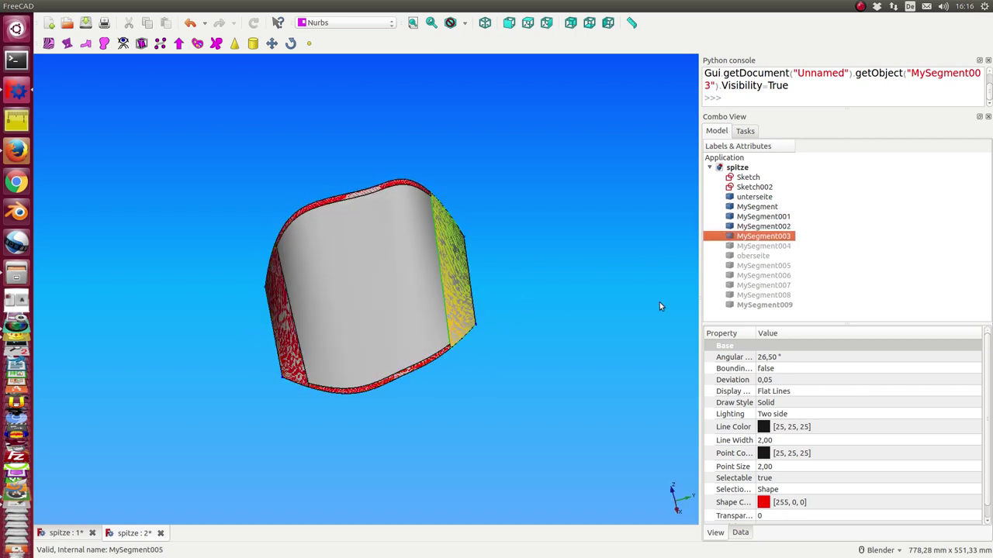
{"action": "left_click", "coordinate": [747, 198]}
{"action": "key", "text": "space"}
{"action": "mouse_move", "coordinate": [680, 251]}
{"action": "middle_mouse_down"}
{"action": "mouse_move", "coordinate": [556, 267]}
{"action": "mouse_move", "coordinate": [481, 317]}
{"action": "middle_mouse_up"}
{"action": "left_click", "coordinate": [756, 246]}
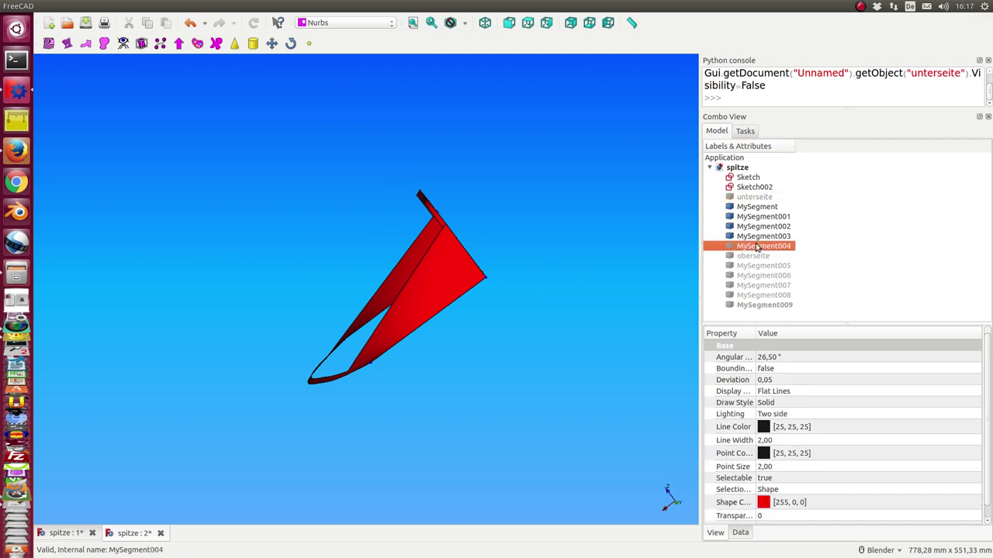
{"action": "key", "text": "space"}
{"action": "mouse_move", "coordinate": [612, 207]}
{"action": "middle_mouse_down"}
{"action": "mouse_move", "coordinate": [355, 206]}
{"action": "mouse_move", "coordinate": [328, 193]}
{"action": "mouse_move", "coordinate": [405, 284]}
{"action": "mouse_move", "coordinate": [445, 419]}
{"action": "mouse_move", "coordinate": [403, 325]}
{"action": "middle_mouse_up"}
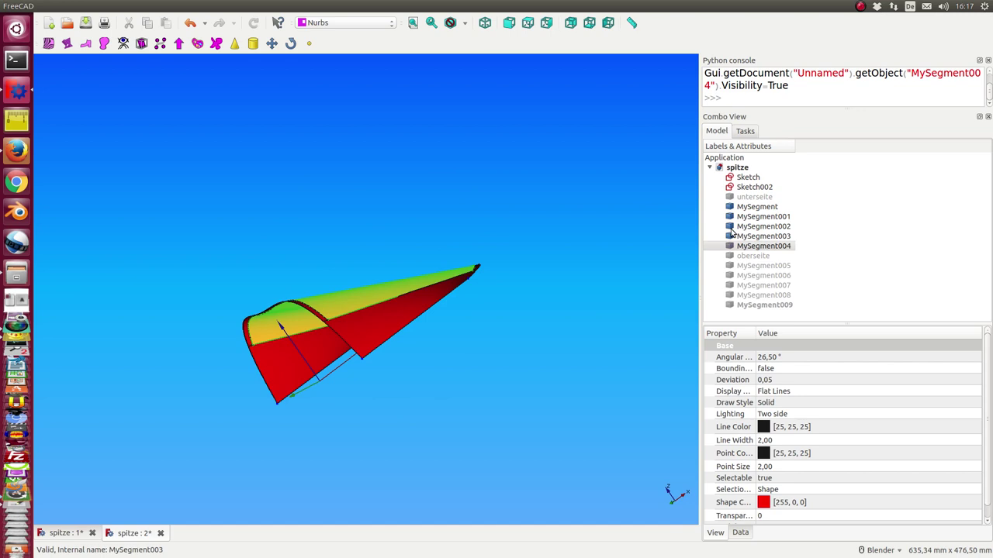
Hide border segments MySegment through MySegment004 together
{"action": "left_click", "coordinate": [751, 208]}
{"action": "left_click_drag", "start_coordinate": [752, 211], "coordinate": [756, 246]}
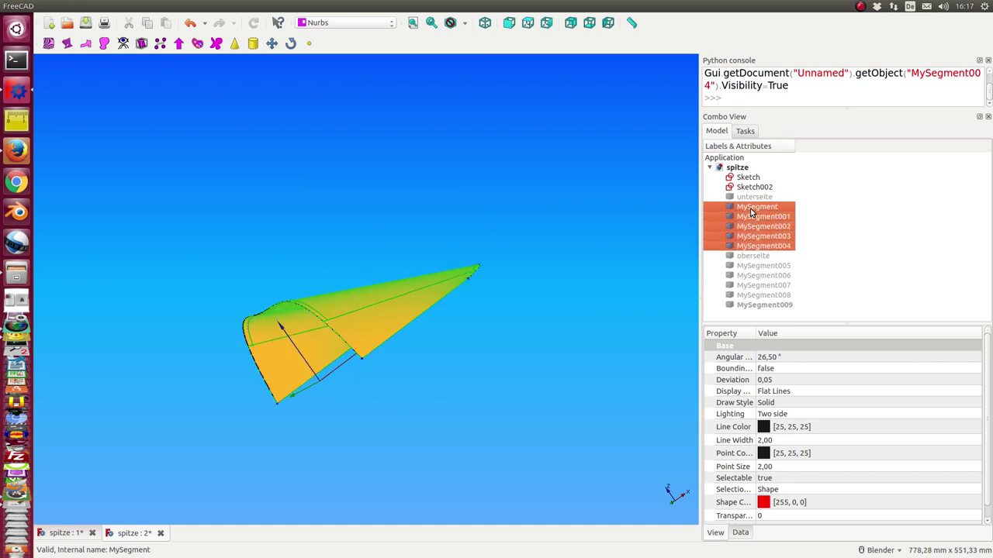
{"action": "key", "text": "space"}
{"action": "left_click", "coordinate": [753, 256]}
{"action": "key", "text": "space"}
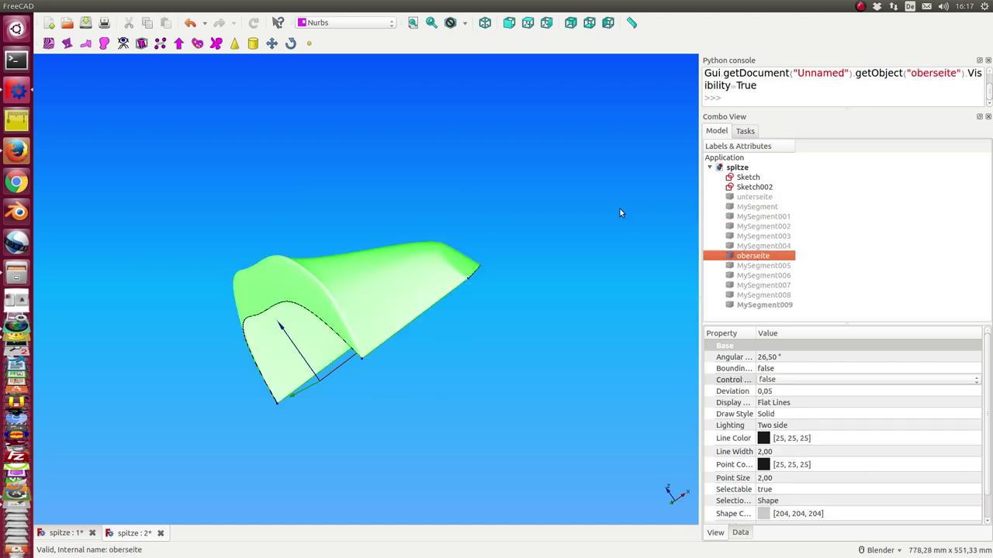
{"action": "middle_click_drag", "start_coordinate": [620, 209], "coordinate": [451, 318]}
{"action": "mouse_move", "coordinate": [415, 386]}
{"action": "middle_mouse_down"}
{"action": "mouse_move", "coordinate": [408, 357]}
{"action": "mouse_move", "coordinate": [367, 333]}
{"action": "mouse_move", "coordinate": [462, 256]}
{"action": "middle_mouse_up"}
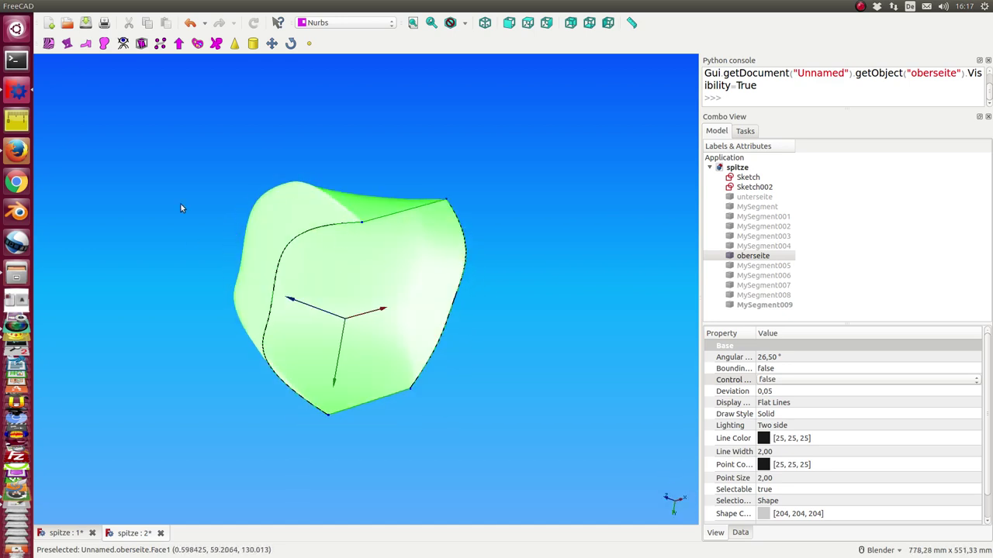
{"action": "mouse_move", "coordinate": [183, 208]}
{"action": "middle_mouse_down"}
{"action": "mouse_move", "coordinate": [203, 233]}
{"action": "mouse_move", "coordinate": [277, 251]}
{"action": "mouse_move", "coordinate": [427, 184]}
{"action": "mouse_move", "coordinate": [398, 195]}
{"action": "middle_mouse_up"}
{"action": "key", "text": "1"}
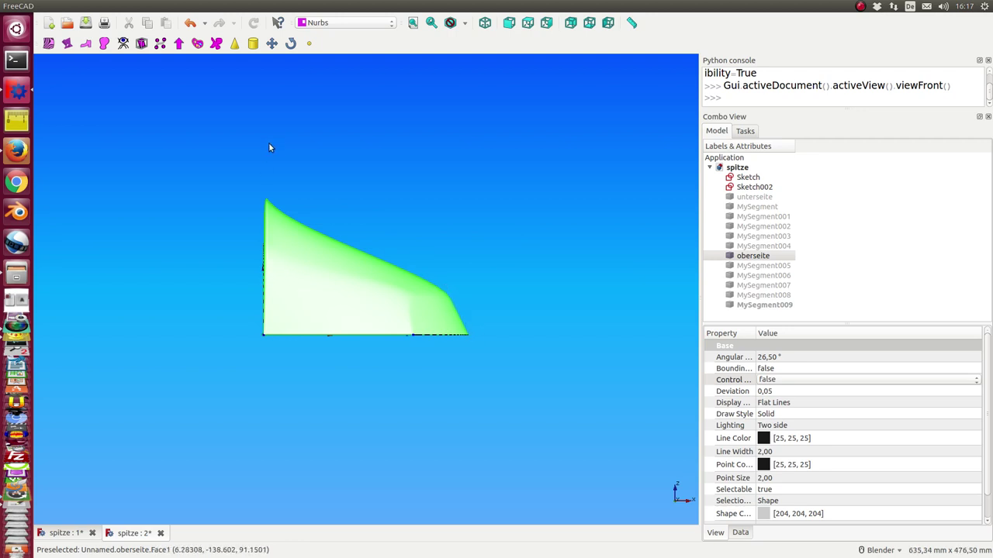
{"action": "key", "text": "3"}
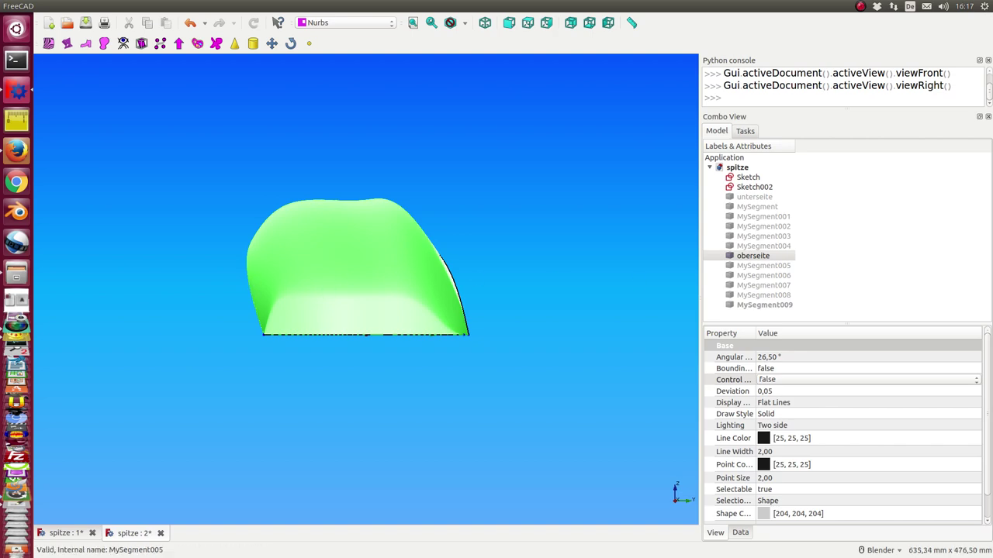
{"action": "mouse_move", "coordinate": [880, 77]}
{"action": "left_mouse_down"}
{"action": "mouse_move", "coordinate": [641, 75]}
{"action": "mouse_move", "coordinate": [661, 69]}
{"action": "left_mouse_up"}
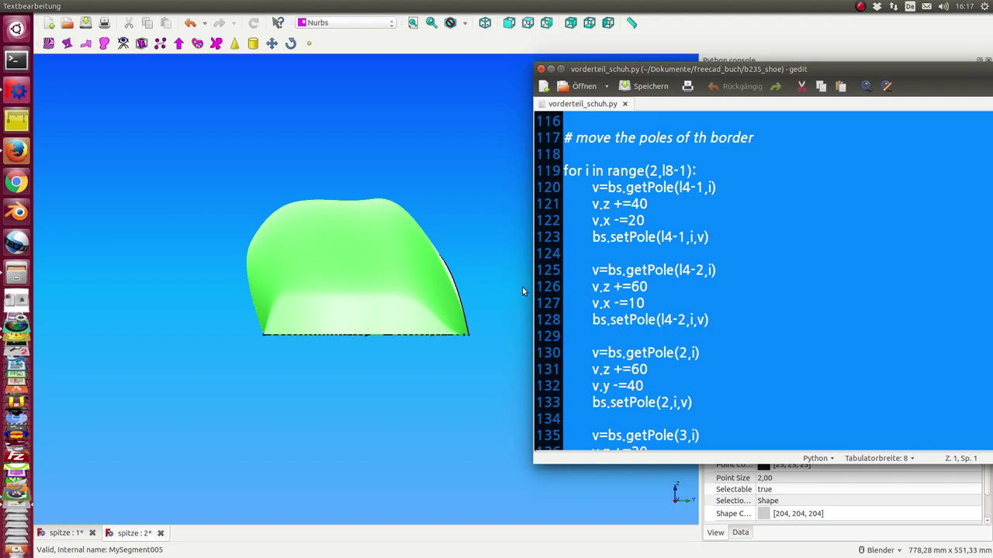
{"action": "left_click", "coordinate": [207, 198]}
{"action": "mouse_move", "coordinate": [204, 218]}
{"action": "middle_mouse_down"}
{"action": "mouse_move", "coordinate": [305, 226]}
{"action": "mouse_move", "coordinate": [479, 177]}
{"action": "mouse_move", "coordinate": [461, 141]}
{"action": "middle_mouse_up"}
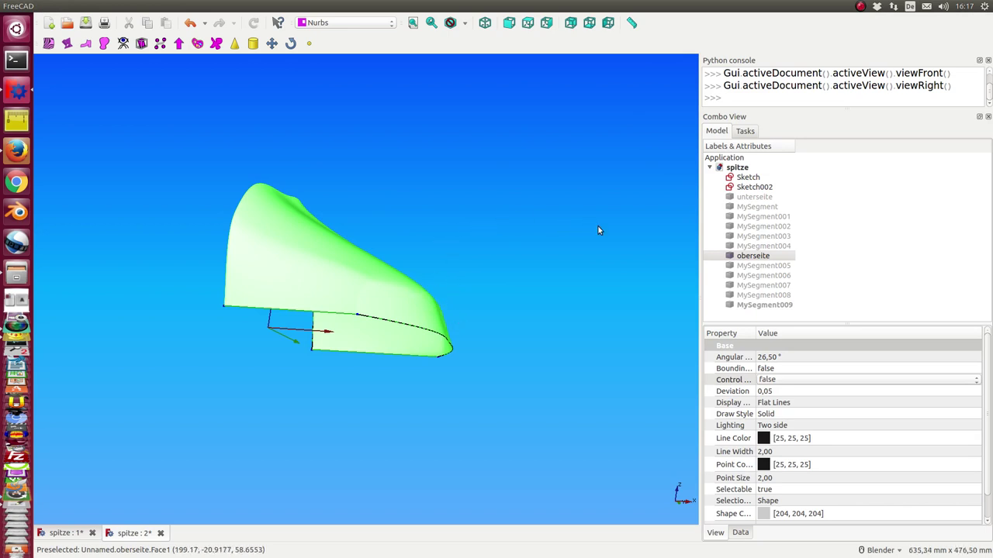
Show border segments MySegment005, MySegment006, MySegment007 and MySegment008 one by one
{"action": "left_click", "coordinate": [747, 266]}
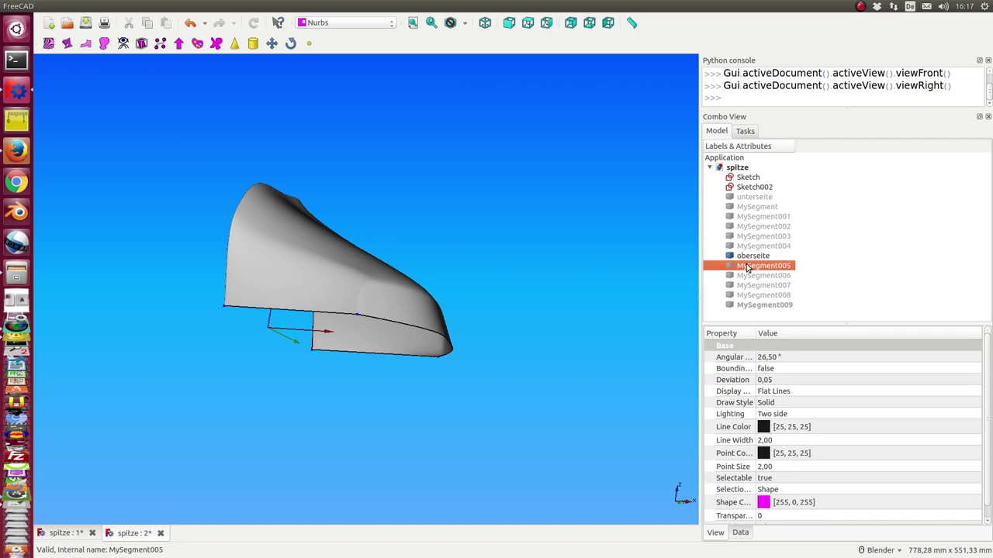
{"action": "key", "text": "space"}
{"action": "middle_click_drag", "start_coordinate": [576, 129], "coordinate": [653, 248]}
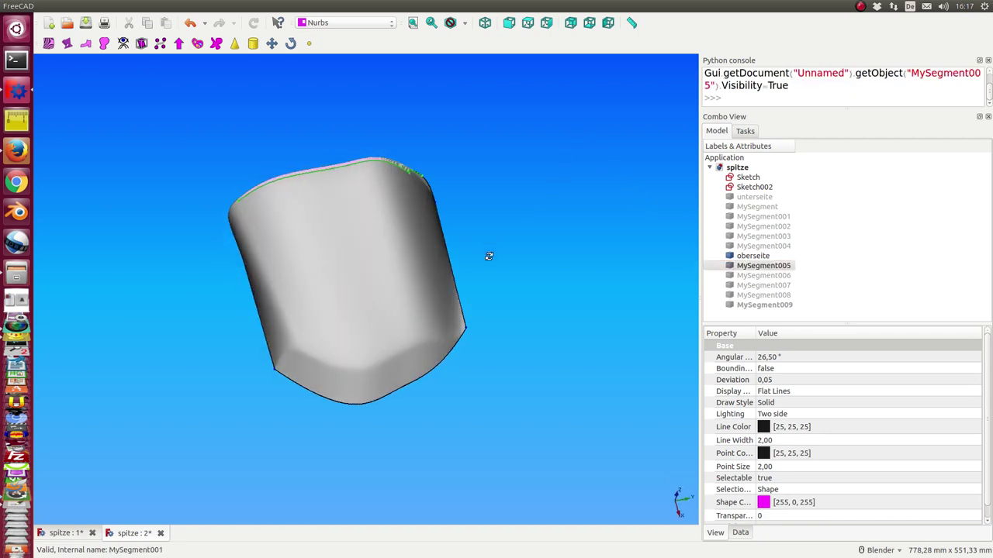
{"action": "left_click", "coordinate": [758, 276]}
{"action": "key", "text": "space"}
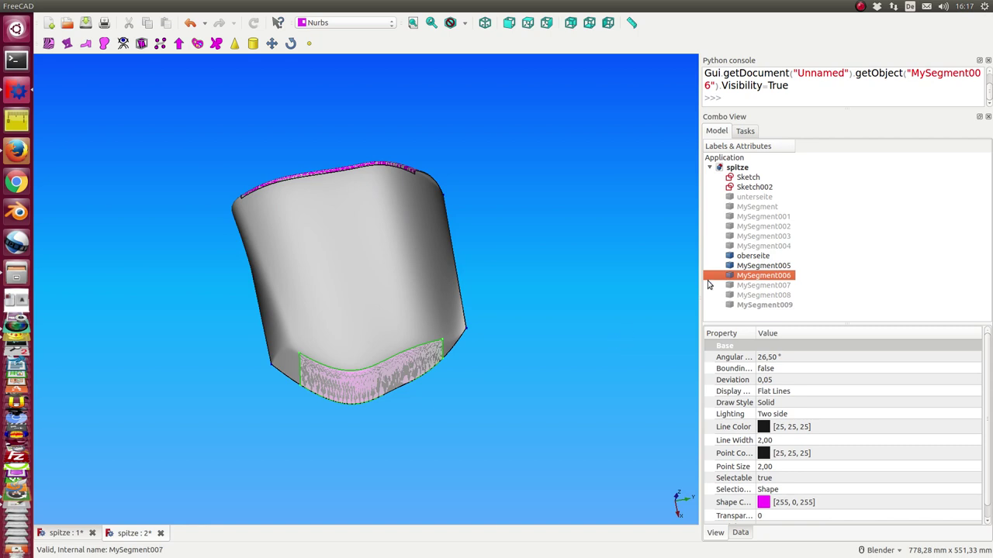
{"action": "left_click", "coordinate": [749, 287]}
{"action": "key", "text": "space"}
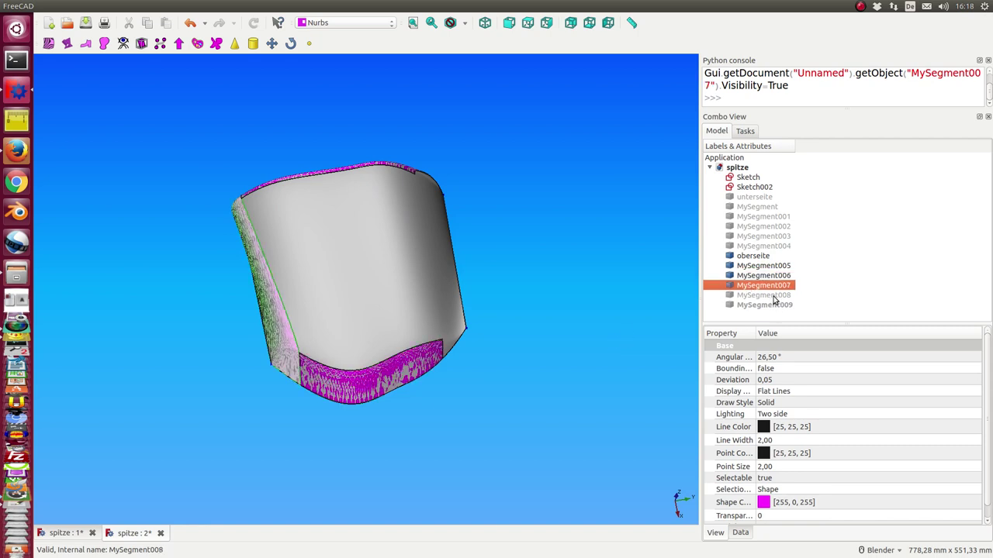
{"action": "left_click", "coordinate": [773, 297]}
{"action": "key", "text": "space"}
Hide the oberseite surface and show border segment MySegment009
{"action": "left_click", "coordinate": [751, 256]}
{"action": "key", "text": "space"}
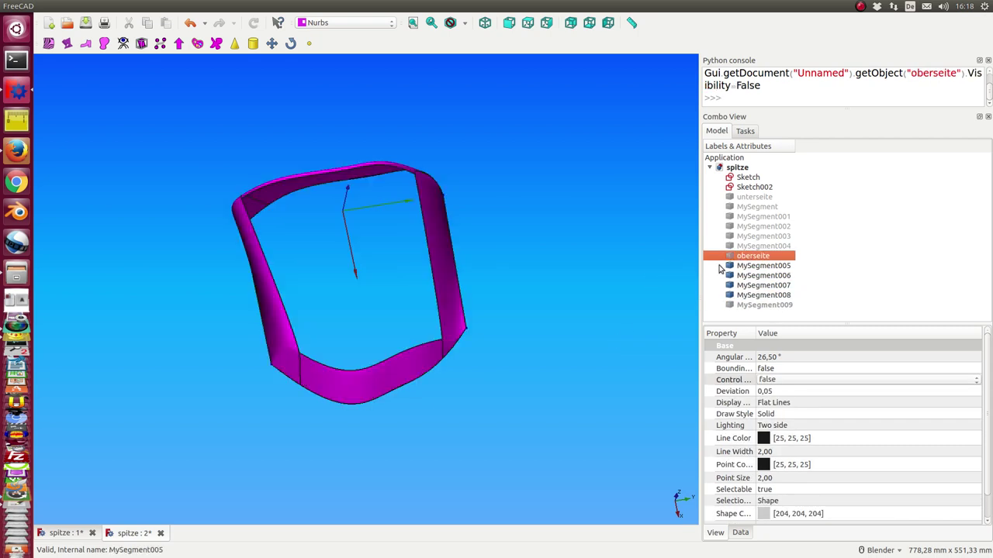
{"action": "middle_click_drag", "start_coordinate": [437, 270], "coordinate": [726, 291]}
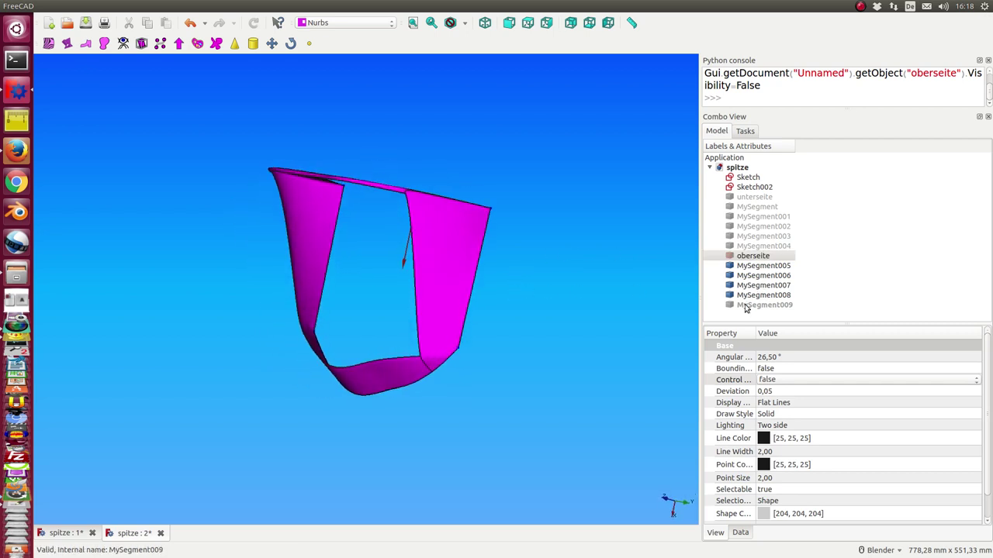
{"action": "left_click", "coordinate": [745, 304]}
{"action": "key", "text": "space"}
{"action": "mouse_move", "coordinate": [641, 275]}
{"action": "middle_mouse_down"}
{"action": "mouse_move", "coordinate": [472, 292]}
{"action": "mouse_move", "coordinate": [450, 237]}
{"action": "middle_mouse_up"}
Show border segments MySegment through MySegment004 together
{"action": "left_click", "coordinate": [754, 207]}
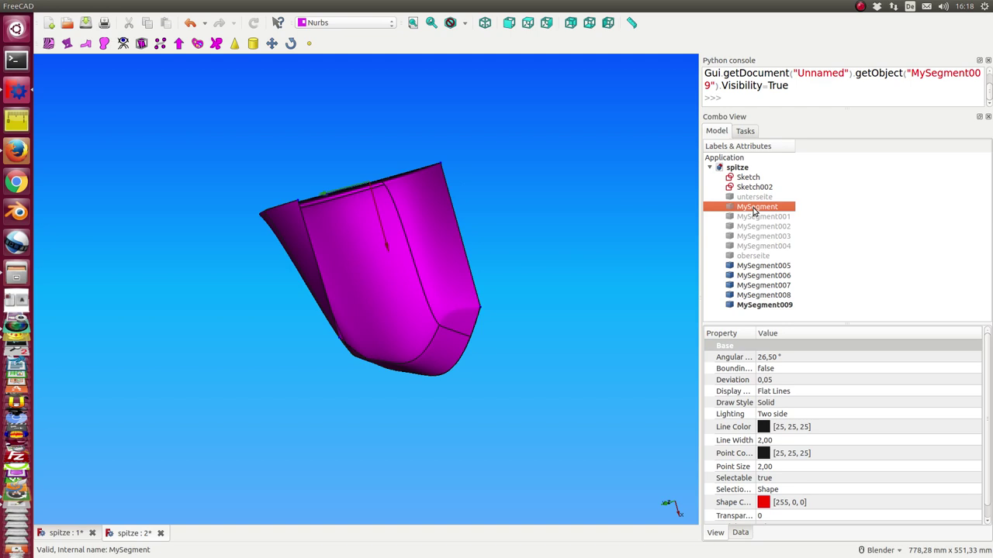
{"action": "left_click_drag", "start_coordinate": [754, 211], "coordinate": [756, 246]}
{"action": "key", "text": "space"}
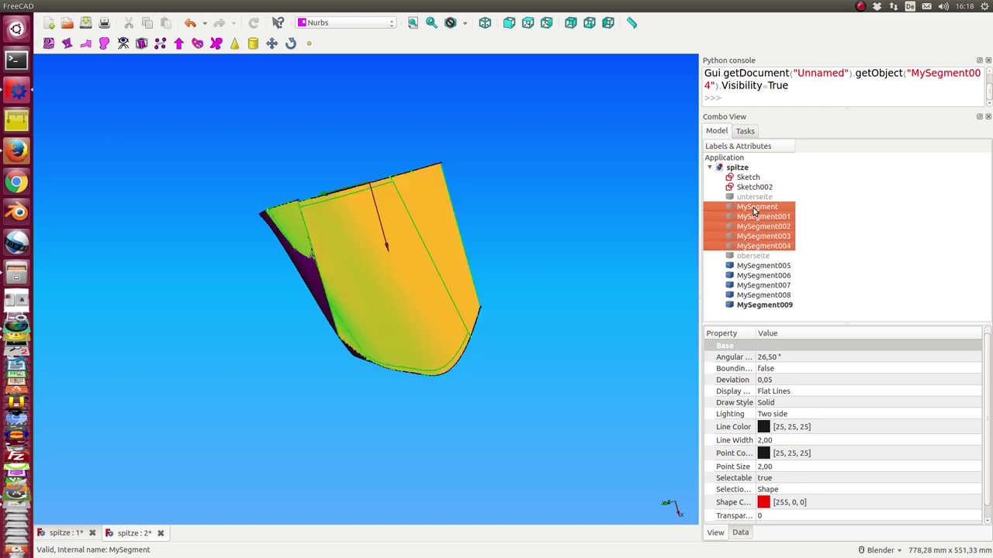
Orbit the closed segment shell to inspect its front, top and underside
{"action": "mouse_move", "coordinate": [665, 230]}
{"action": "middle_mouse_down"}
{"action": "mouse_move", "coordinate": [512, 259]}
{"action": "mouse_move", "coordinate": [521, 350]}
{"action": "mouse_move", "coordinate": [565, 381]}
{"action": "mouse_move", "coordinate": [581, 146]}
{"action": "mouse_move", "coordinate": [460, 249]}
{"action": "middle_mouse_up"}
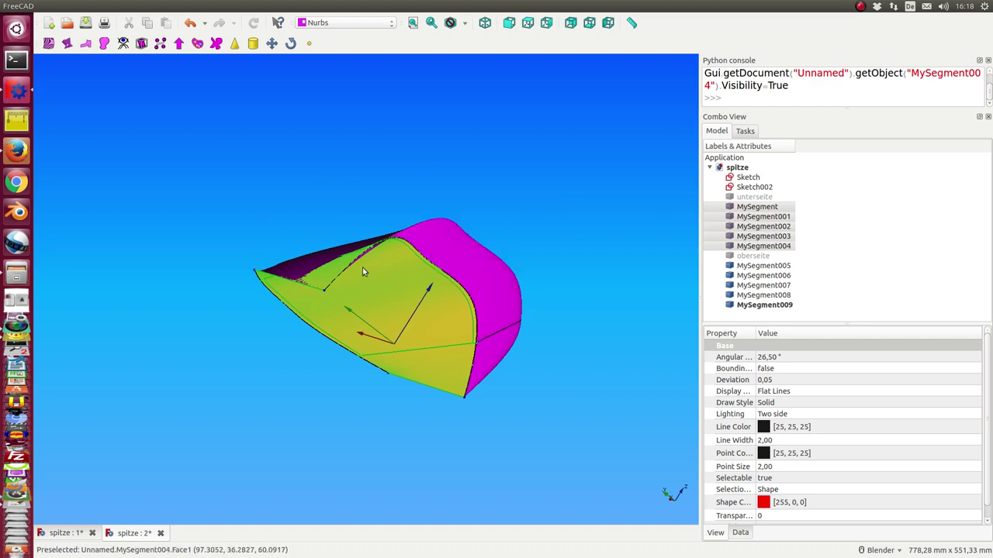
{"action": "mouse_move", "coordinate": [523, 173]}
{"action": "middle_mouse_down"}
{"action": "mouse_move", "coordinate": [432, 132]}
{"action": "mouse_move", "coordinate": [408, 164]}
{"action": "mouse_move", "coordinate": [418, 209]}
{"action": "middle_mouse_up"}
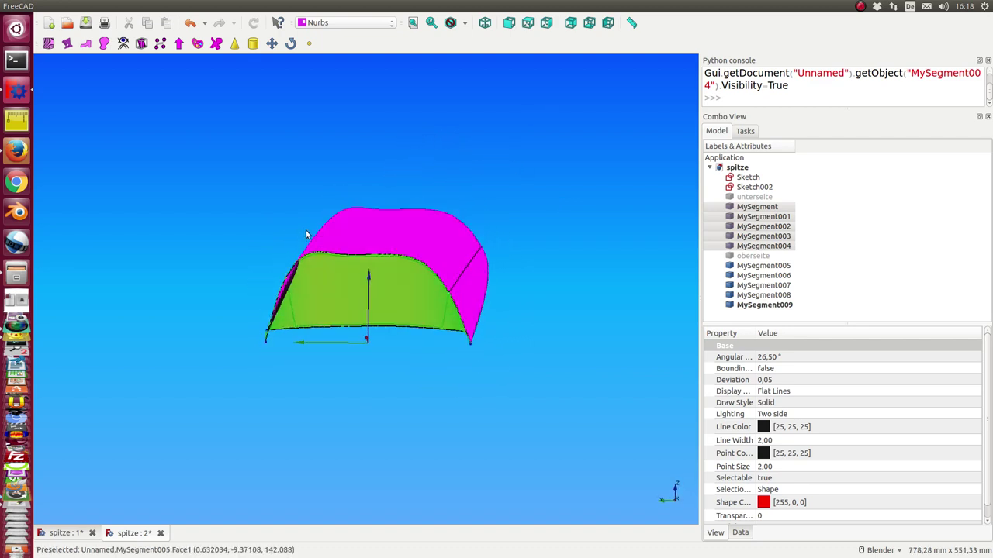
{"action": "mouse_move", "coordinate": [372, 234]}
{"action": "middle_mouse_down"}
{"action": "mouse_move", "coordinate": [268, 205]}
{"action": "mouse_move", "coordinate": [279, 225]}
{"action": "middle_mouse_up"}
{"action": "mouse_move", "coordinate": [487, 277]}
{"action": "middle_mouse_down"}
{"action": "mouse_move", "coordinate": [554, 268]}
{"action": "mouse_move", "coordinate": [505, 266]}
{"action": "mouse_move", "coordinate": [471, 357]}
{"action": "mouse_move", "coordinate": [445, 290]}
{"action": "mouse_move", "coordinate": [344, 334]}
{"action": "mouse_move", "coordinate": [290, 342]}
{"action": "middle_mouse_up"}
{"action": "mouse_move", "coordinate": [227, 314]}
{"action": "middle_mouse_down"}
{"action": "mouse_move", "coordinate": [181, 219]}
{"action": "mouse_move", "coordinate": [271, 295]}
{"action": "middle_mouse_up"}
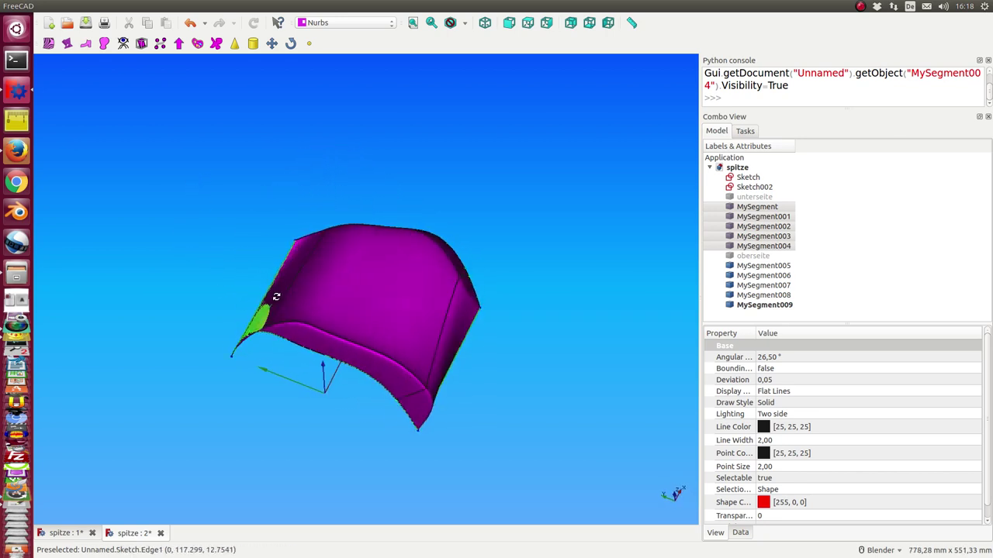
Apply Zebra Tool stripes to the shell, close its panel, and orbit to check continuity
{"action": "left_click", "coordinate": [48, 44]}
{"action": "middle_click_drag", "start_coordinate": [271, 150], "coordinate": [216, 148]}
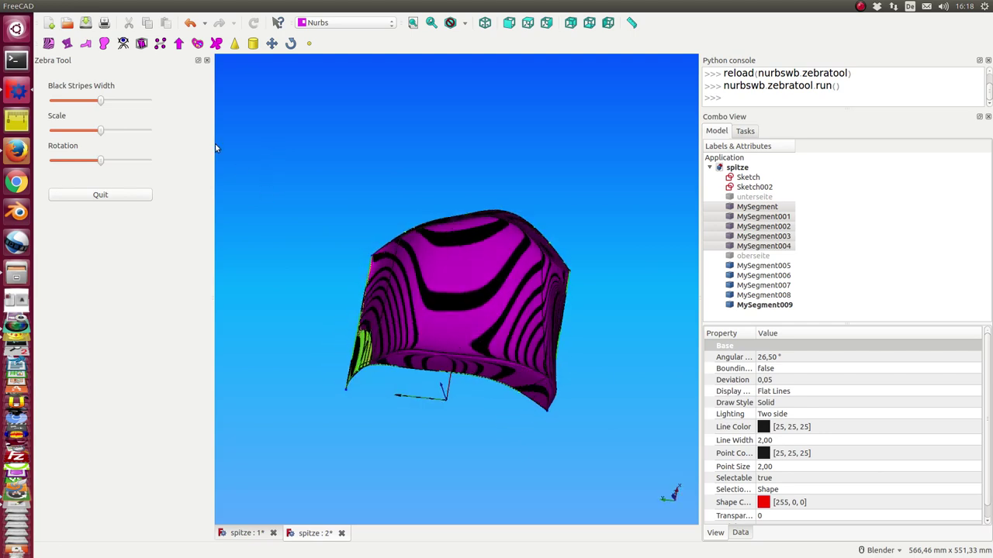
{"action": "left_click", "coordinate": [207, 60]}
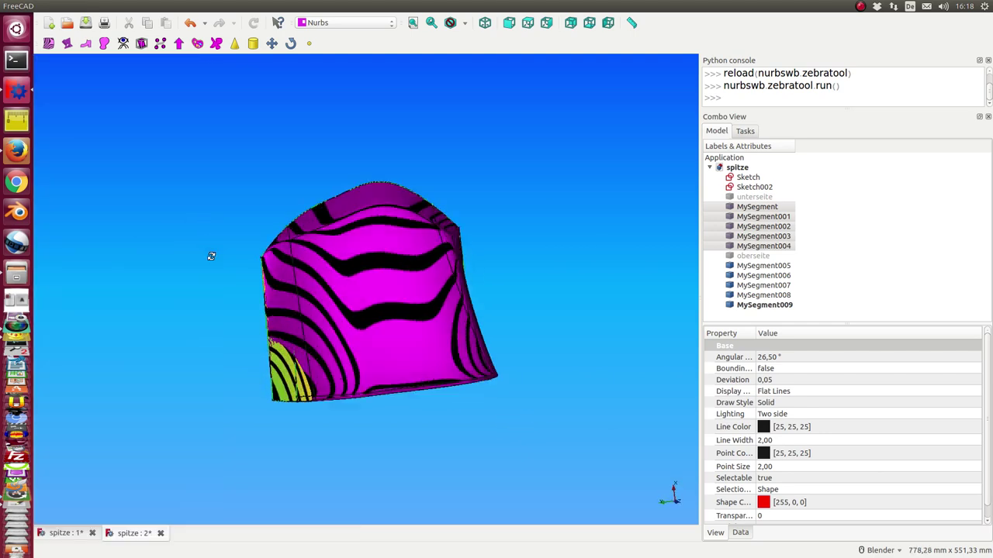
{"action": "mouse_move", "coordinate": [211, 256]}
{"action": "middle_mouse_down"}
{"action": "mouse_move", "coordinate": [259, 313]}
{"action": "mouse_move", "coordinate": [211, 382]}
{"action": "mouse_move", "coordinate": [274, 397]}
{"action": "mouse_move", "coordinate": [510, 270]}
{"action": "middle_mouse_up"}
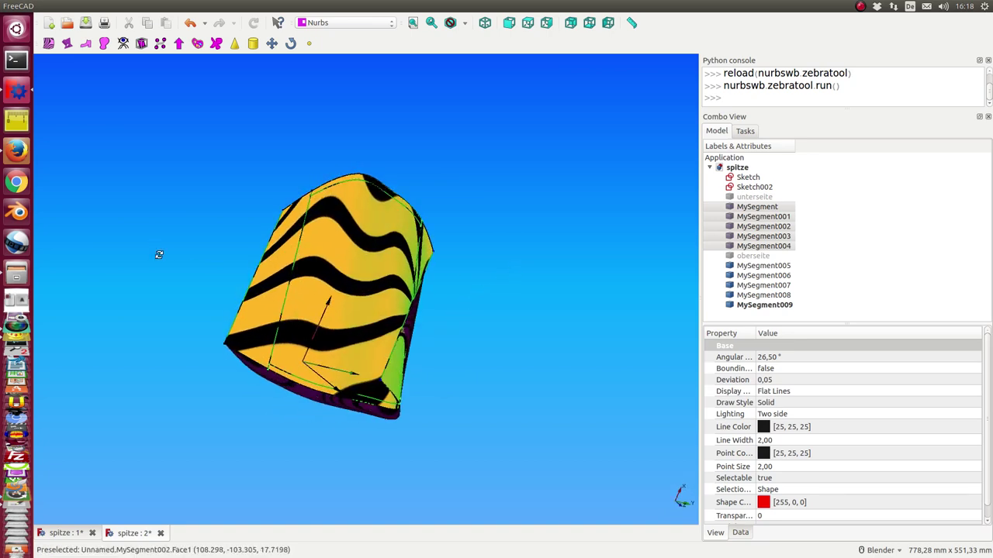
{"action": "mouse_move", "coordinate": [159, 255]}
{"action": "middle_mouse_down"}
{"action": "mouse_move", "coordinate": [235, 277]}
{"action": "mouse_move", "coordinate": [260, 305]}
{"action": "mouse_move", "coordinate": [269, 195]}
{"action": "mouse_move", "coordinate": [463, 211]}
{"action": "mouse_move", "coordinate": [197, 294]}
{"action": "mouse_move", "coordinate": [197, 175]}
{"action": "mouse_move", "coordinate": [344, 224]}
{"action": "mouse_move", "coordinate": [466, 186]}
{"action": "middle_mouse_up"}
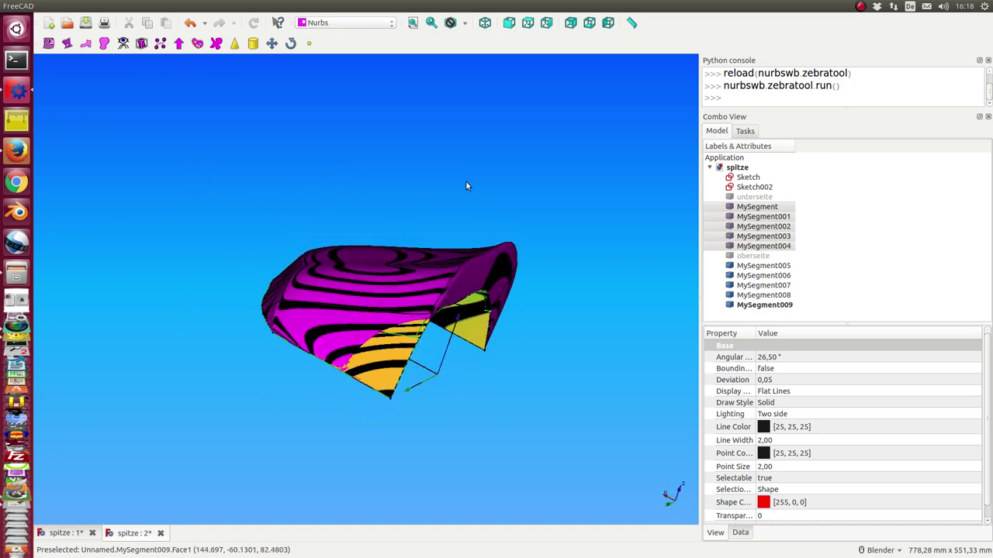